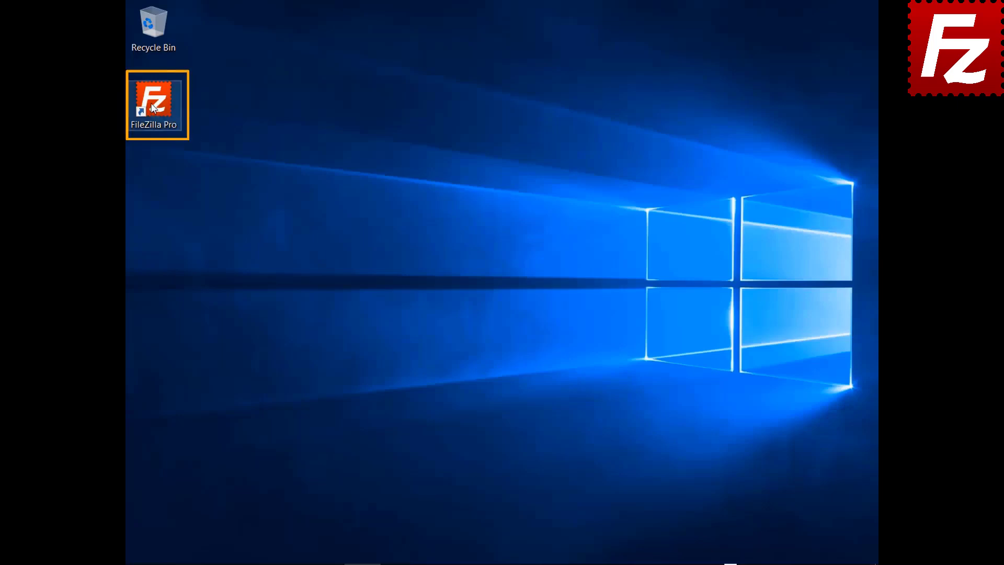
Step: Launch FileZilla Pro and connect to the saved FTP server from the Site Manager list
double_click(155, 108)
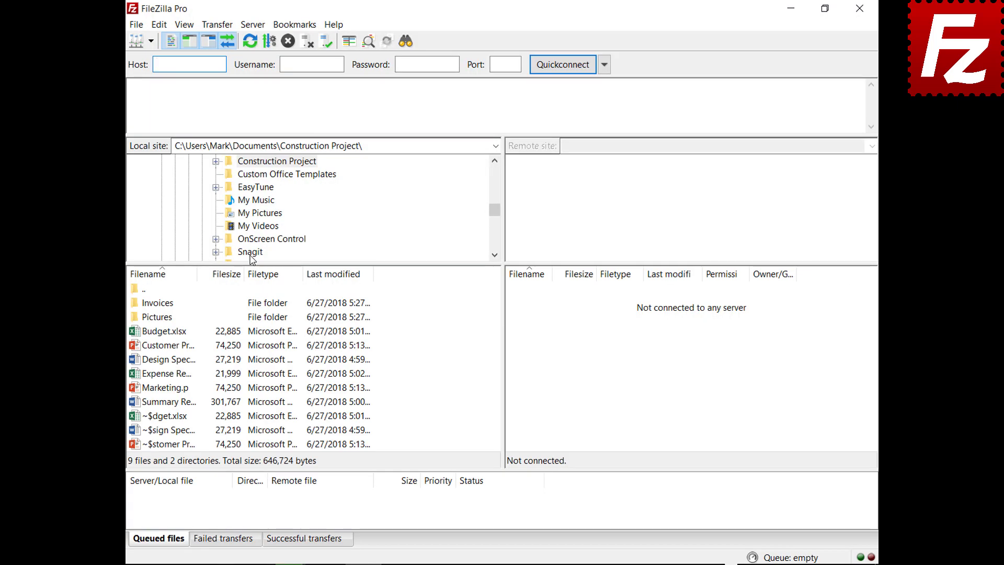
click(117, 45)
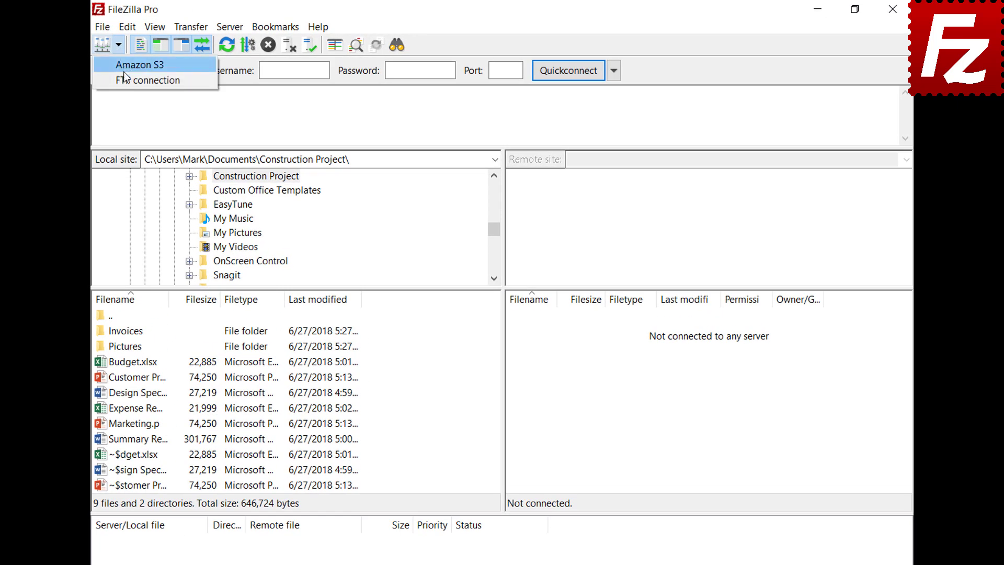
click(148, 80)
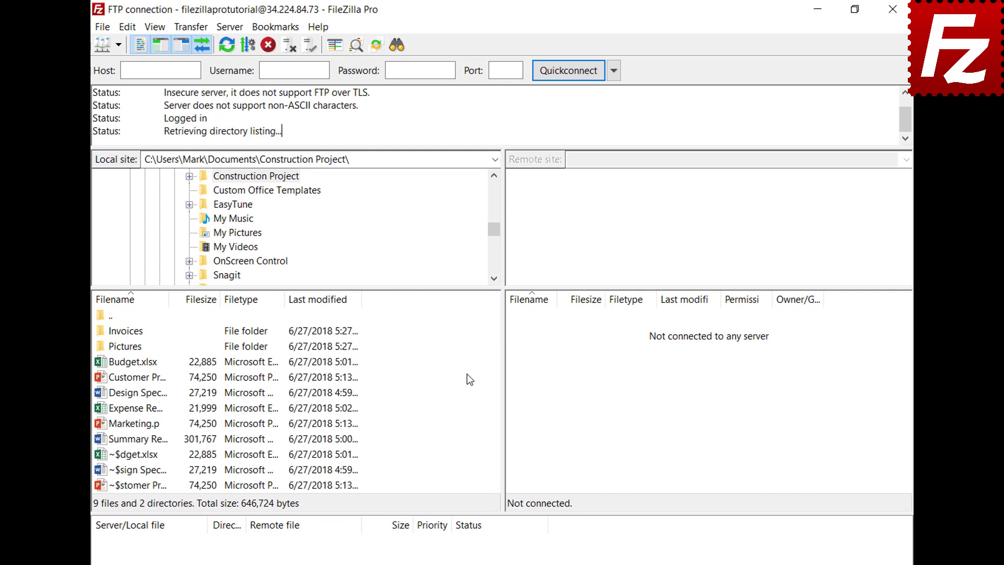
Step: Create a new empty tab beside the FTP connection tab via File > New tab
click(103, 27)
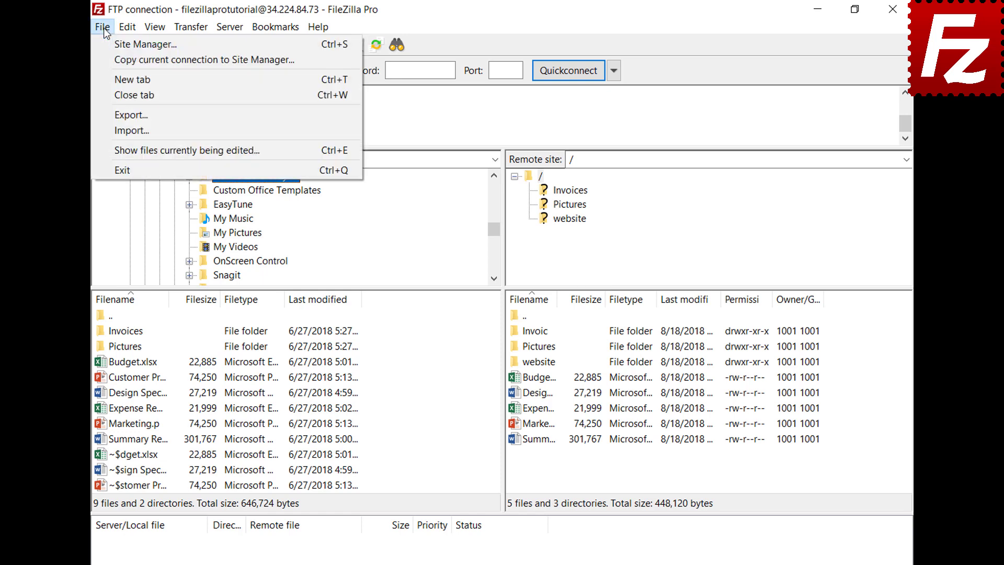
click(111, 75)
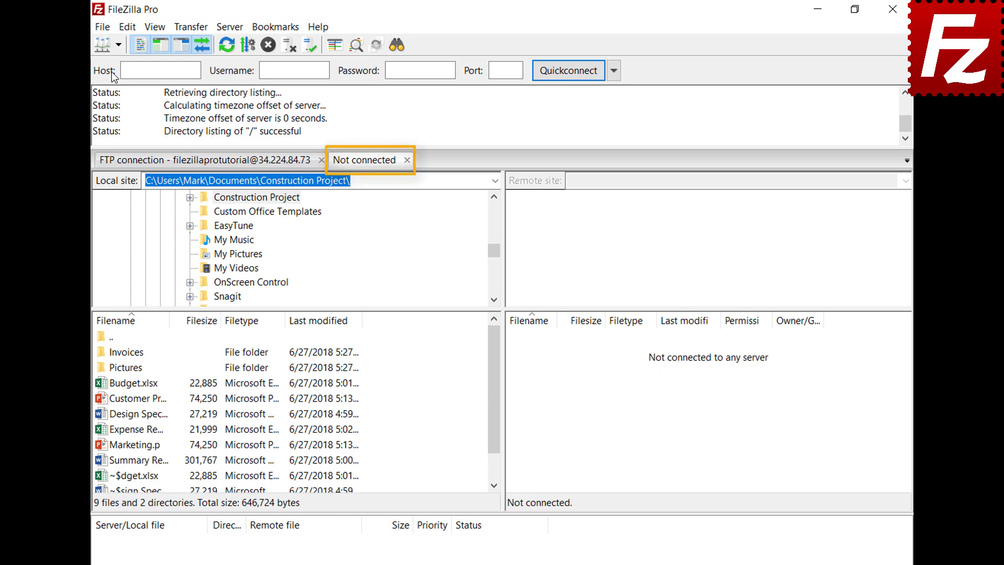
click(243, 161)
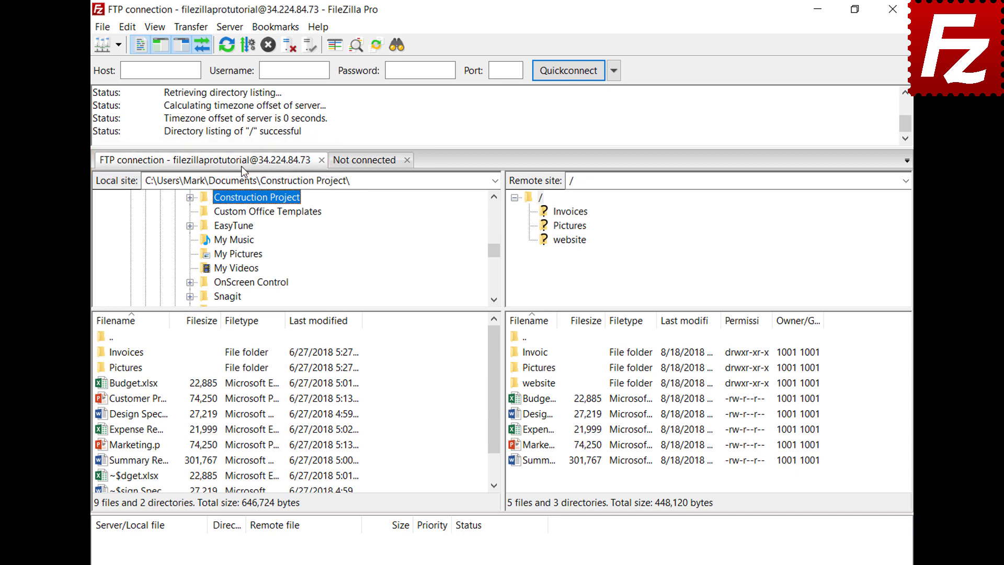
click(367, 163)
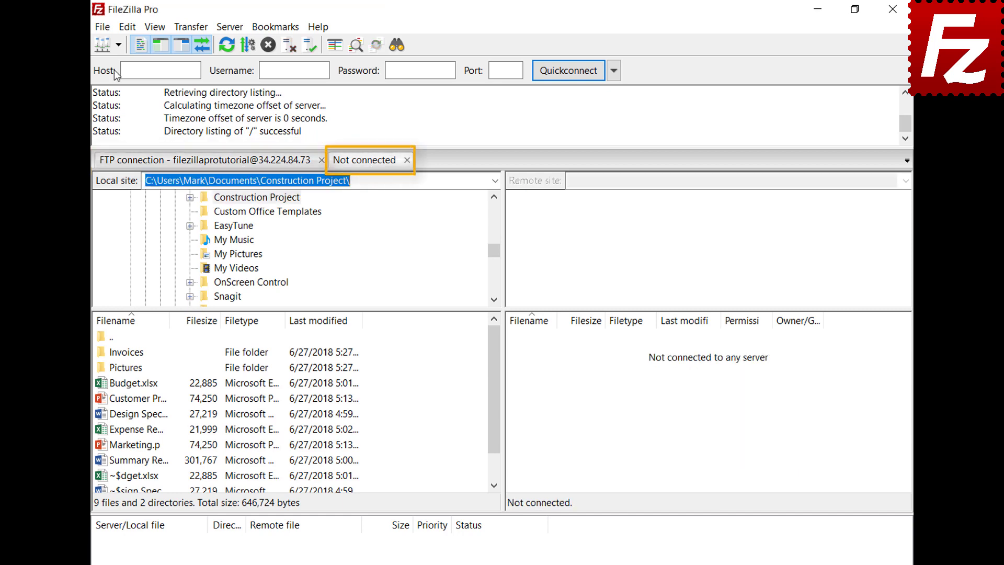
Step: Connect the new tab to the saved Amazon S3 site and check both tabs
click(118, 46)
click(126, 62)
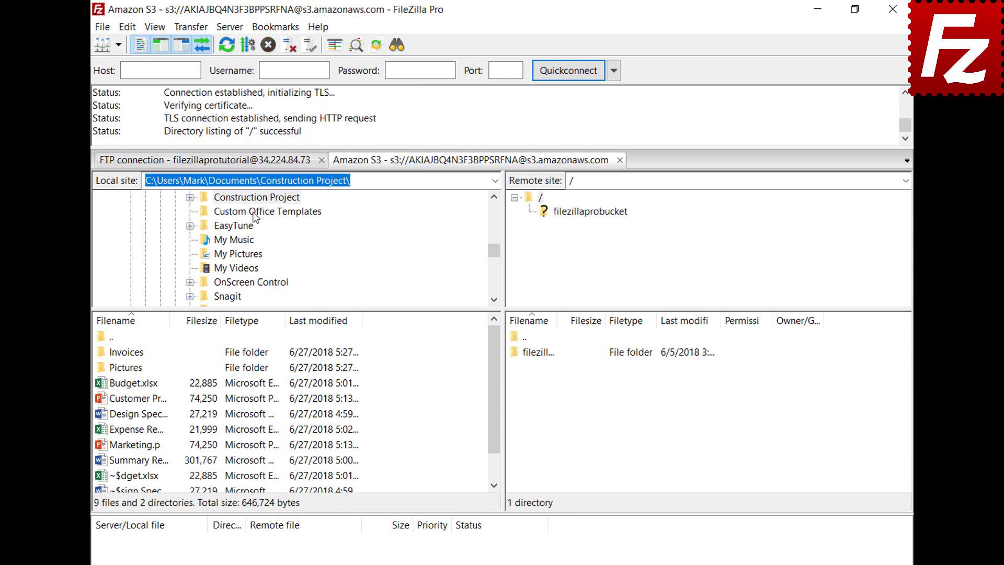
click(253, 163)
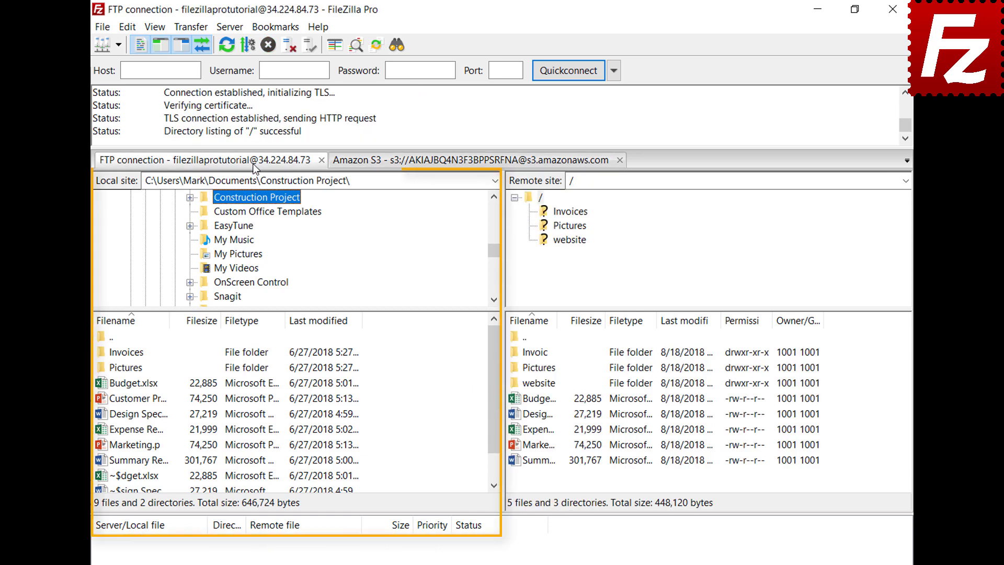
click(436, 163)
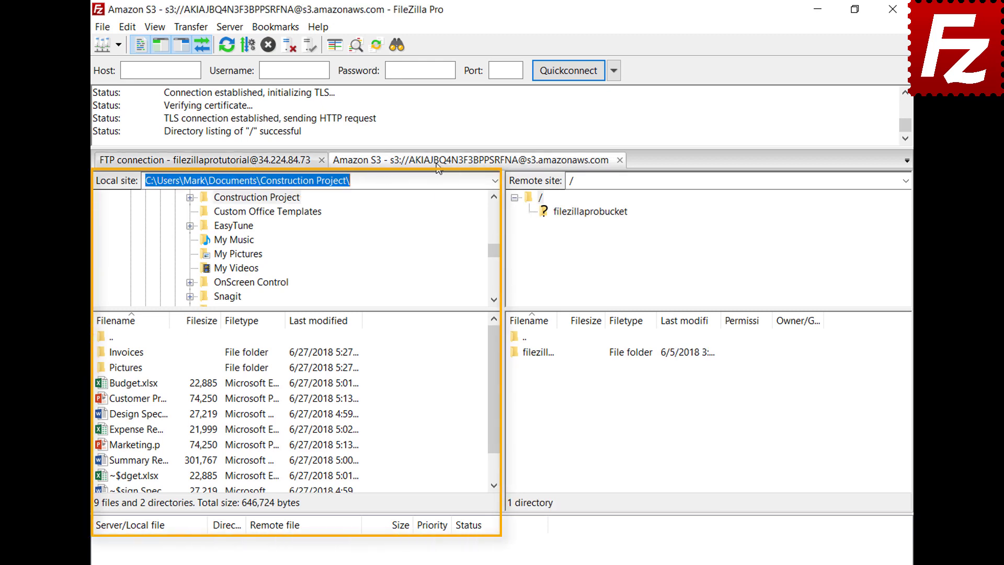
Step: Set the Interface startup option to 'Restore tabs and reconnect' and save the settings
click(129, 26)
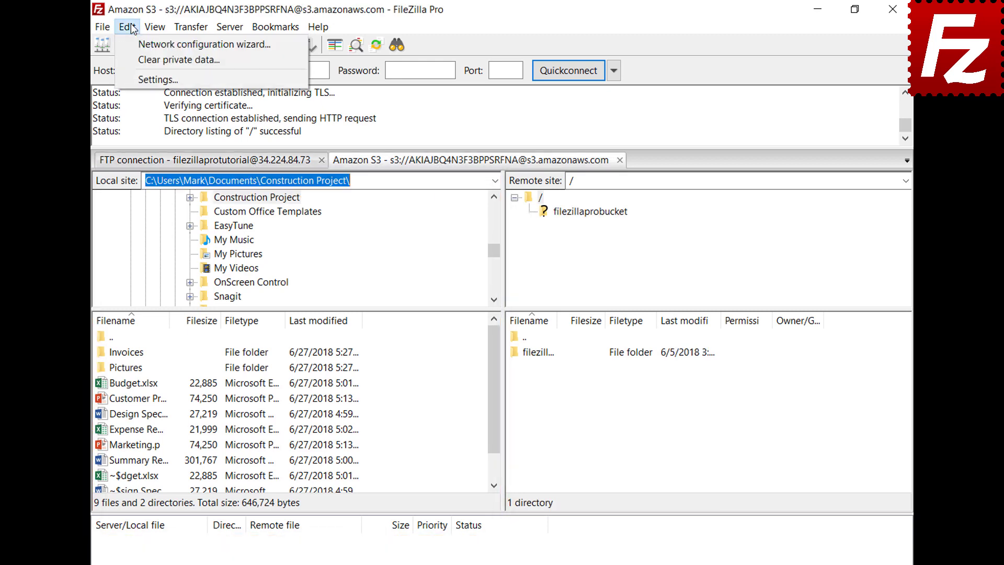
click(158, 79)
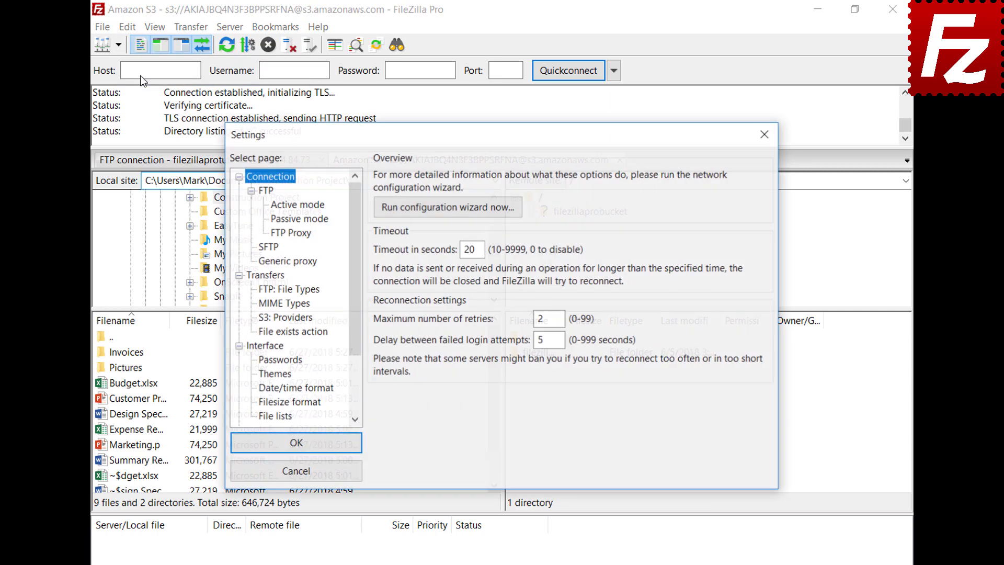
click(264, 345)
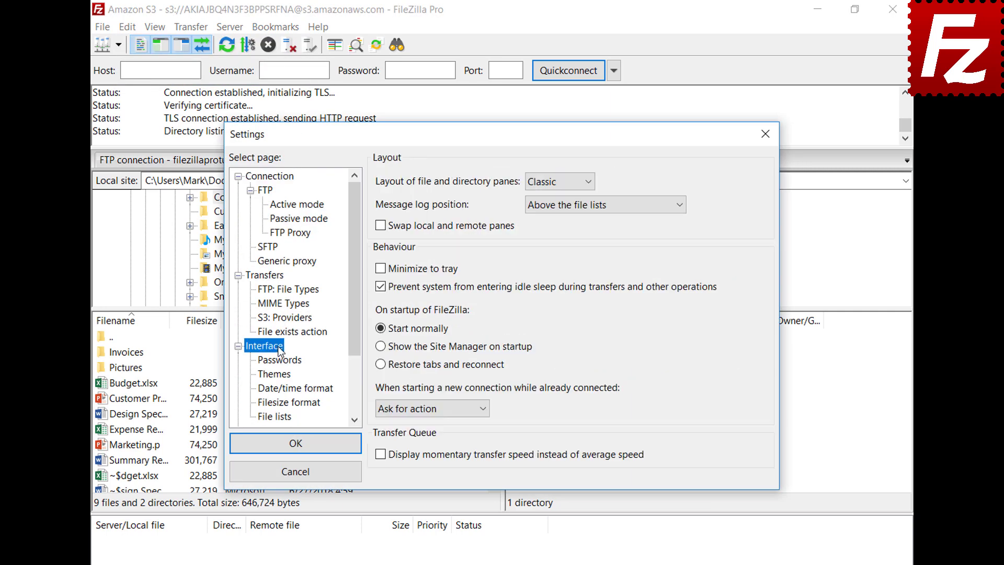
click(381, 364)
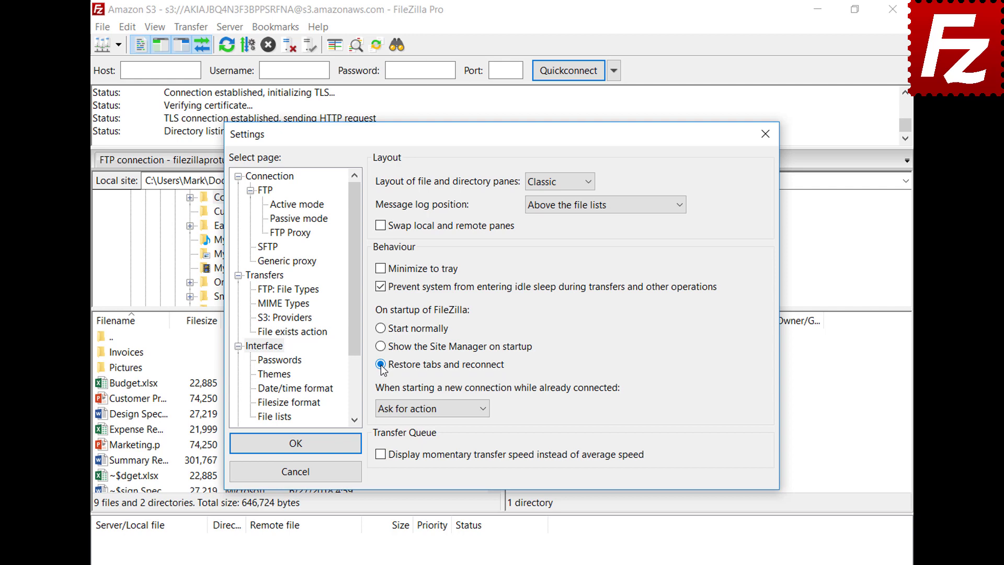
click(295, 445)
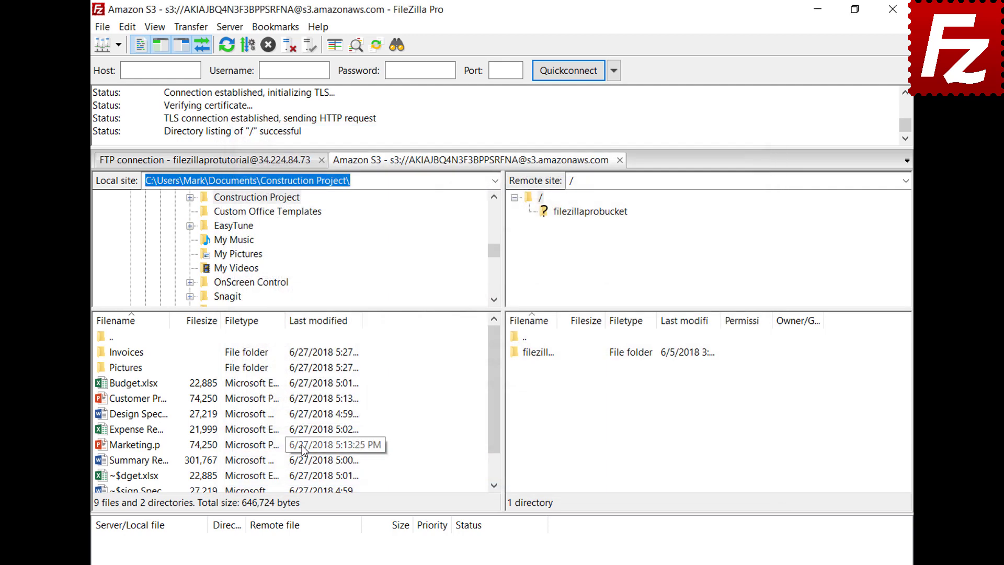
Step: Close and relaunch FileZilla Pro, then close the restored Amazon S3 tab
click(892, 9)
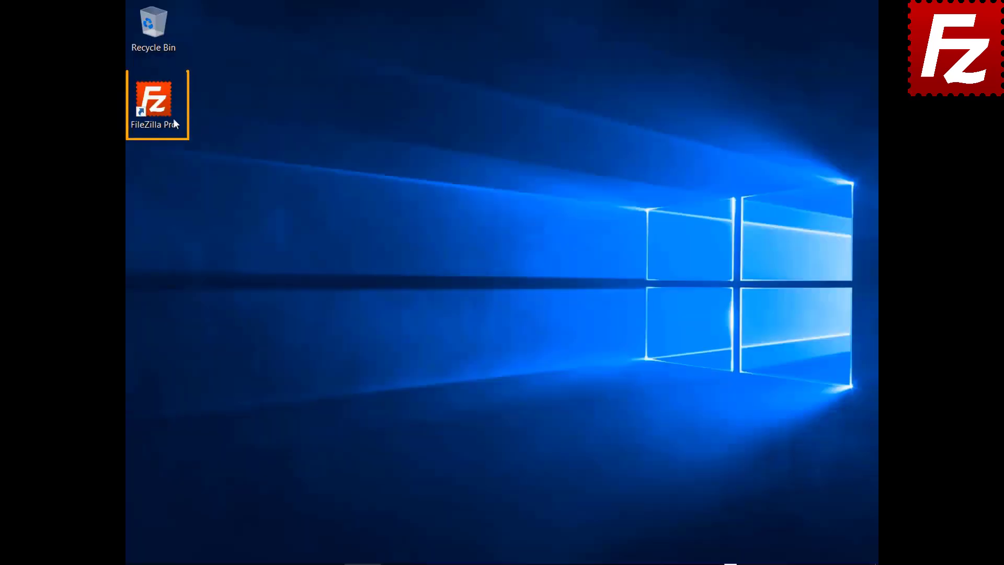
double_click(173, 118)
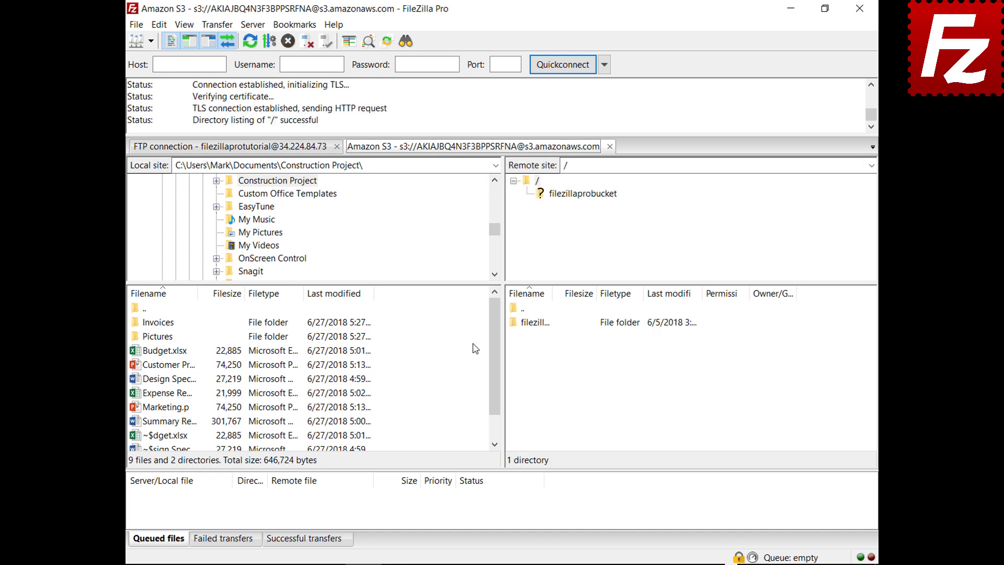
click(609, 147)
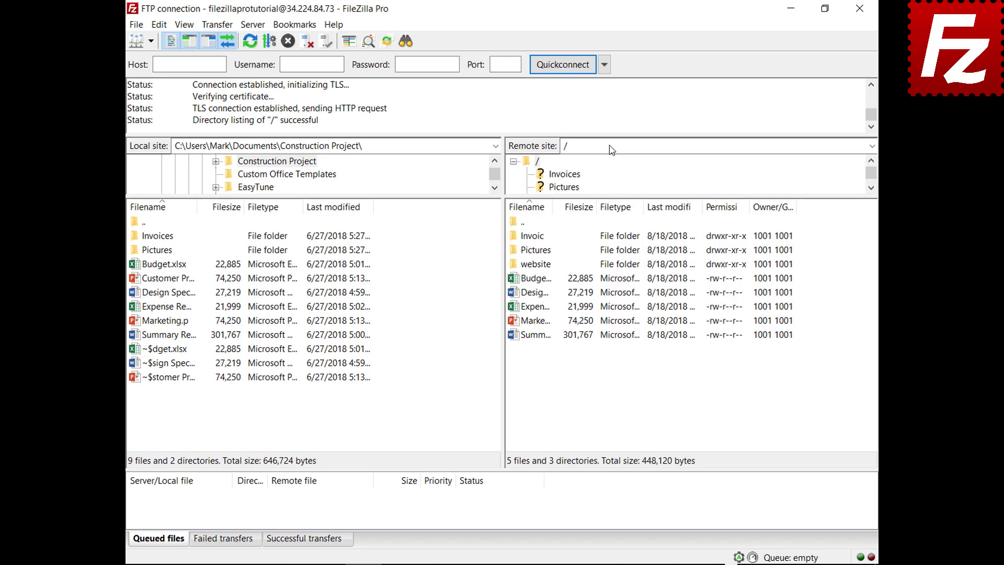
Step: Set new connections to 'Connect in new tab', then connect to the saved Amazon S3 site
click(159, 24)
click(172, 72)
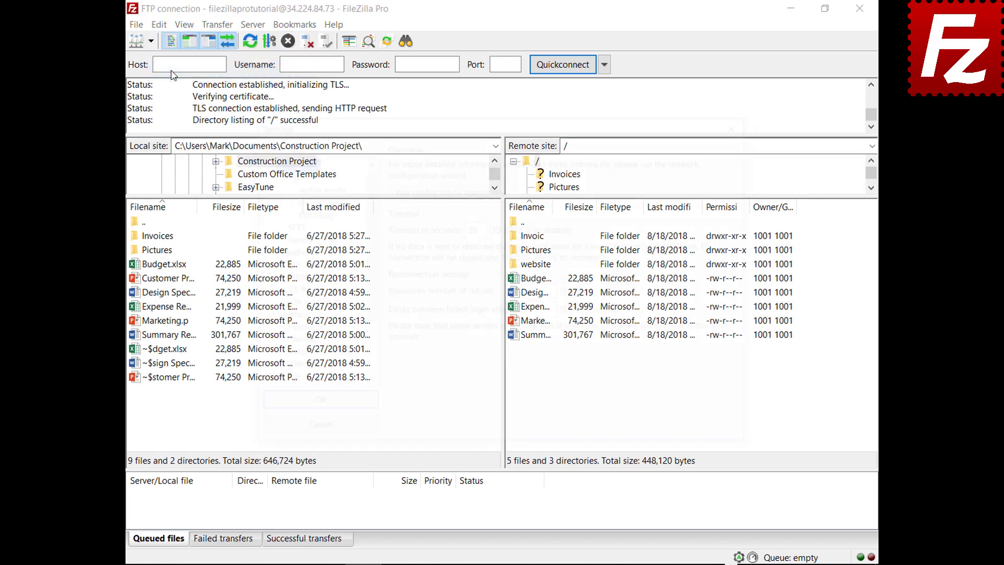
click(284, 316)
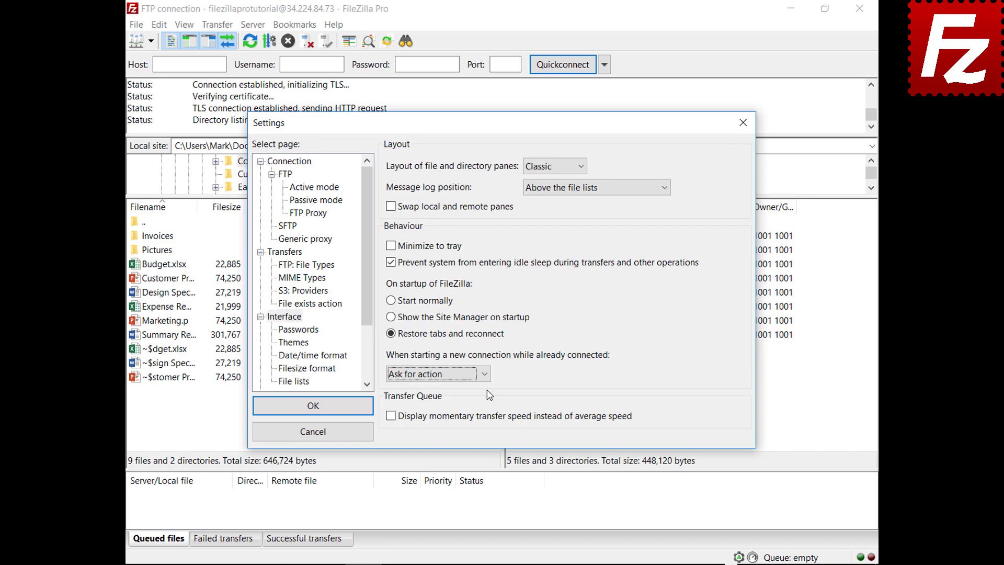
click(485, 374)
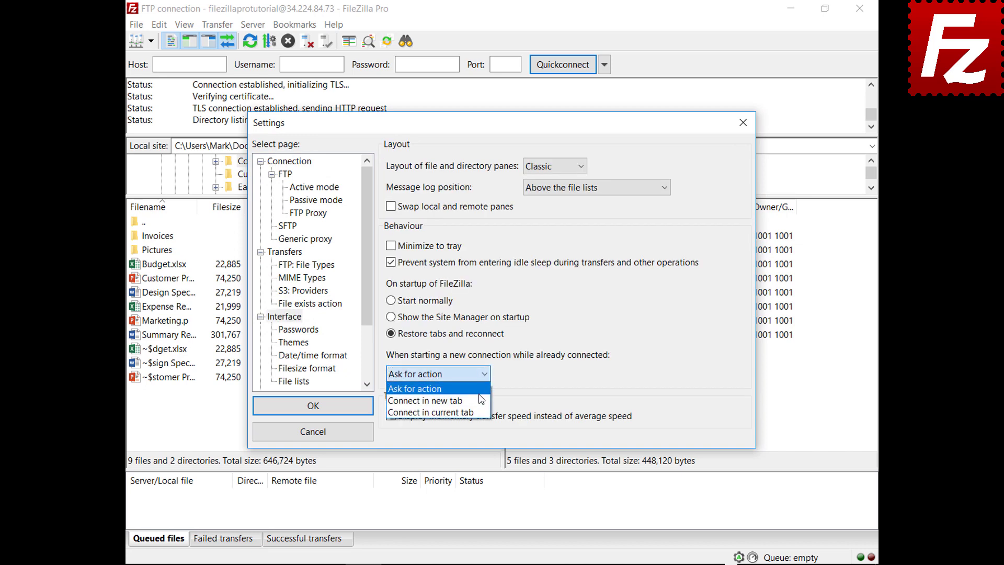
click(440, 400)
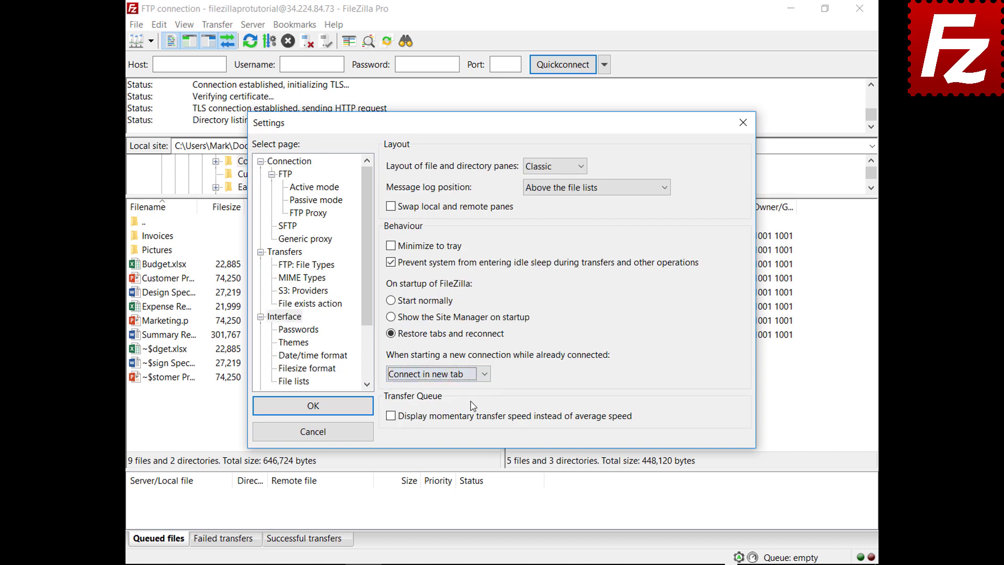
click(313, 406)
click(151, 41)
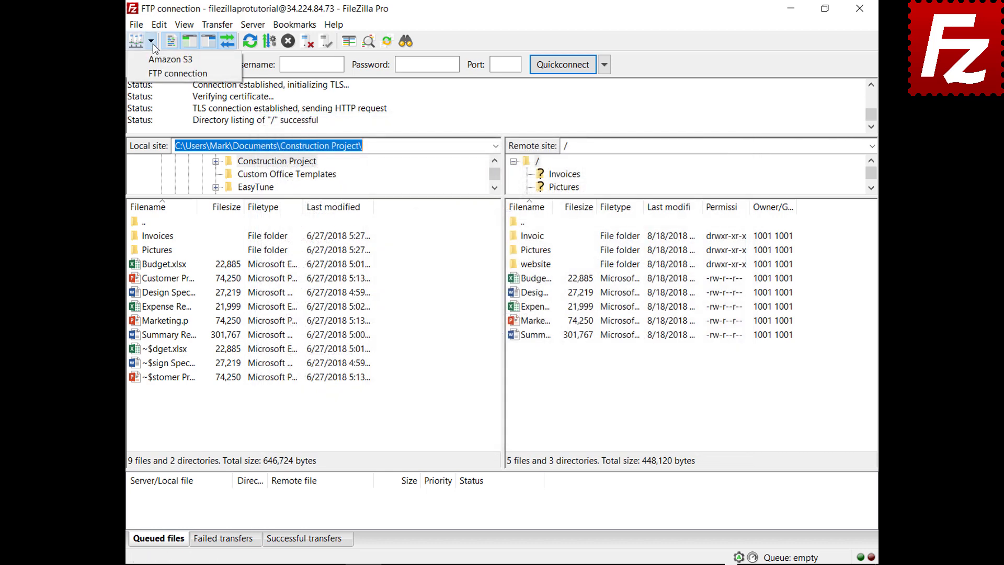
click(170, 60)
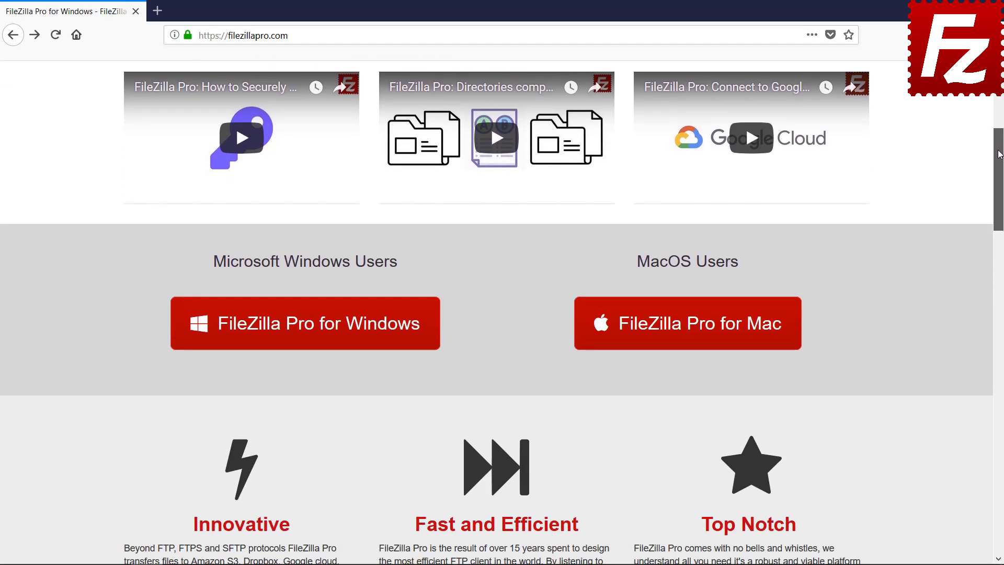
Step: Choose 'FileZilla Pro for Windows' to reach its 2Checkout purchase page
click(309, 348)
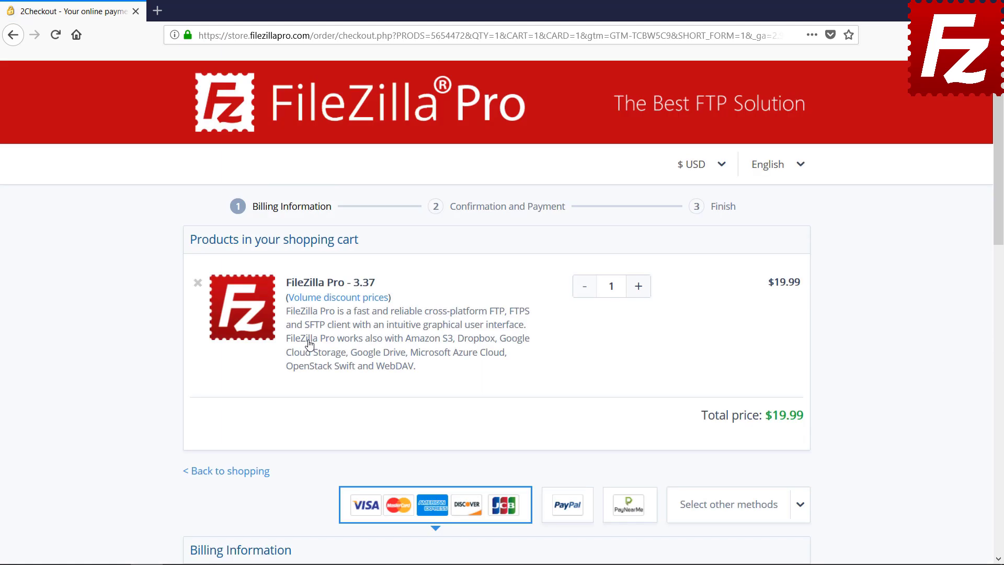
drag(997, 165, 1001, 338)
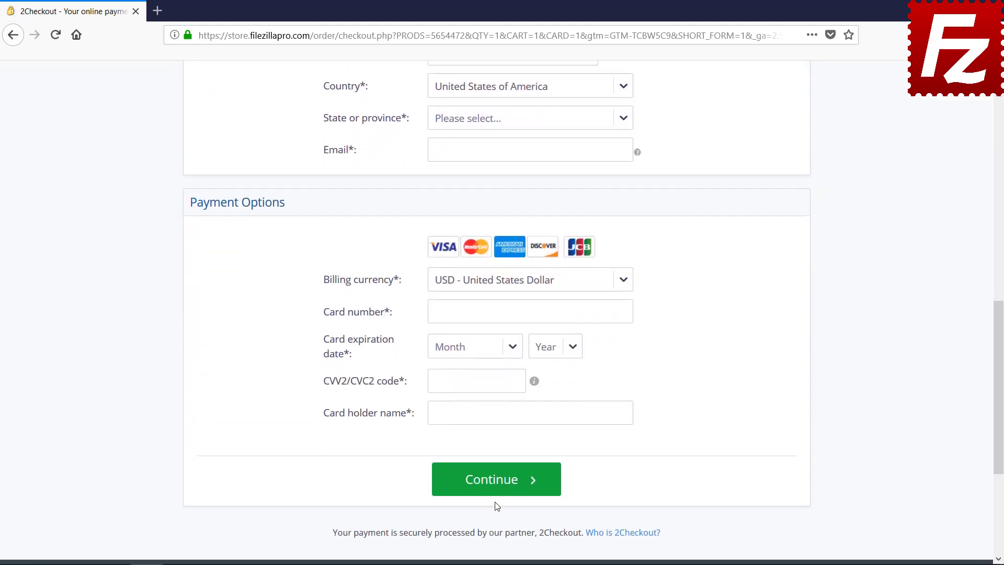